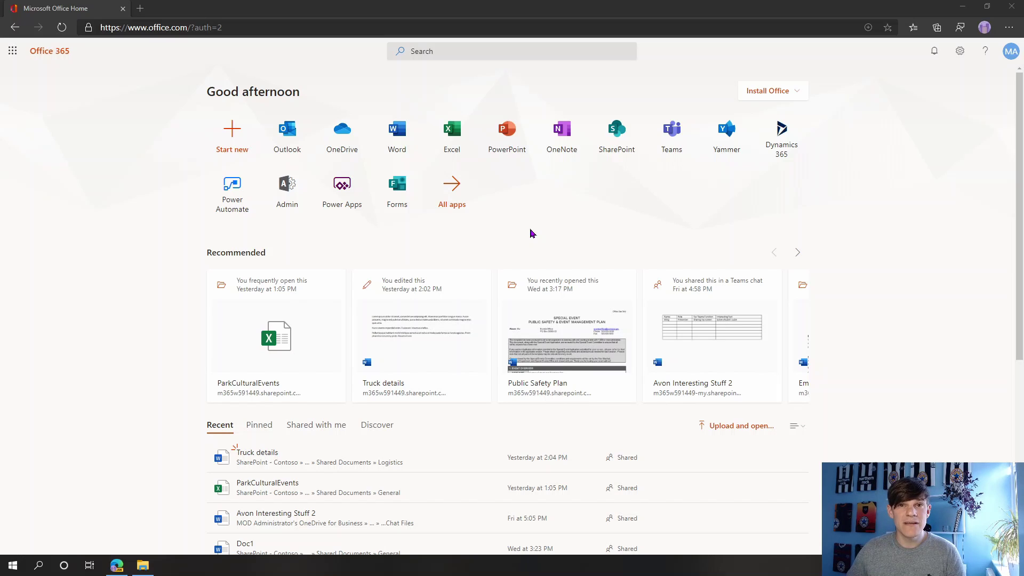
Open the Outlook calendar and display only Shared Calendar, hiding the default Calendar
click(291, 141)
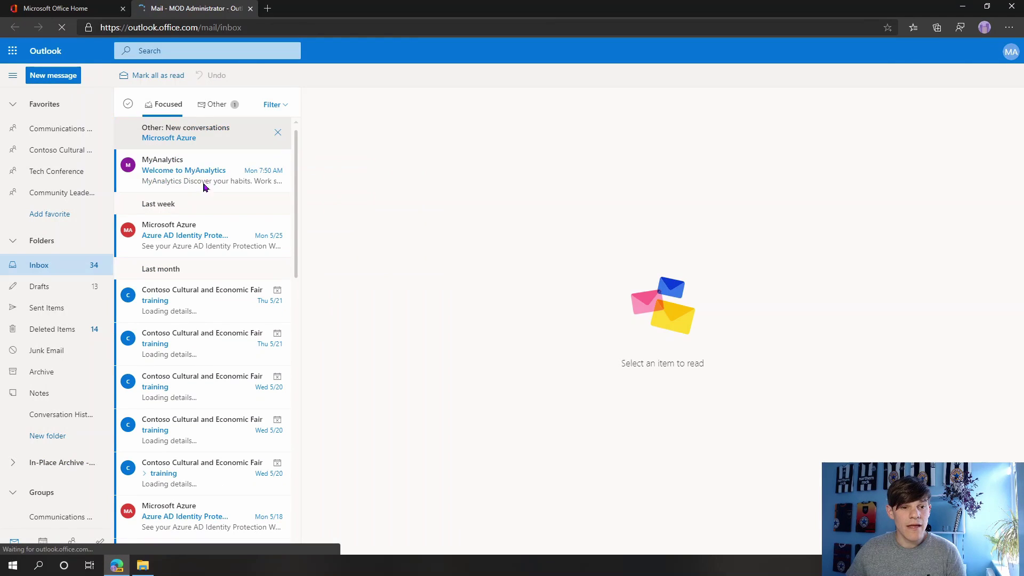
click(42, 542)
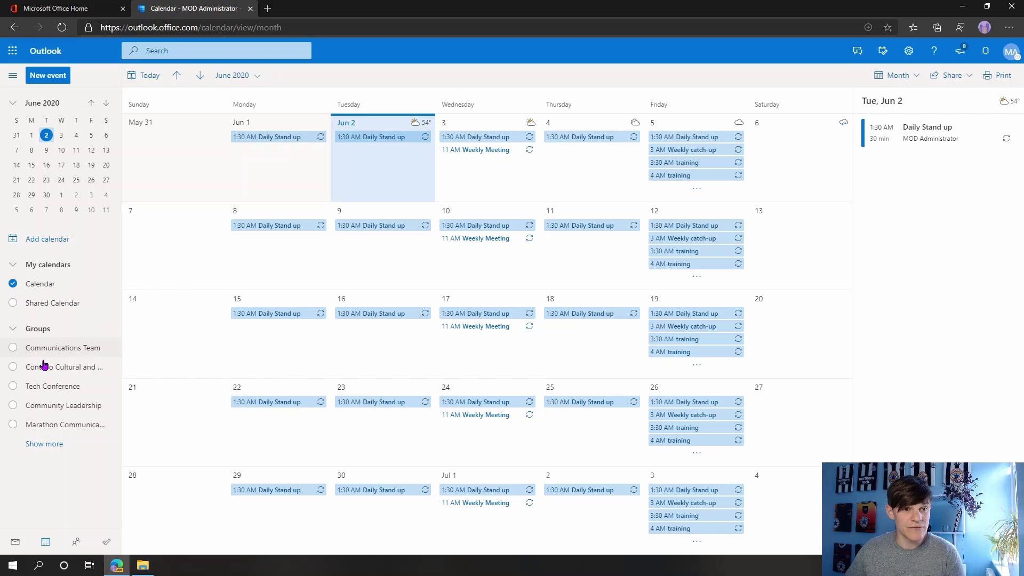
click(42, 303)
click(46, 284)
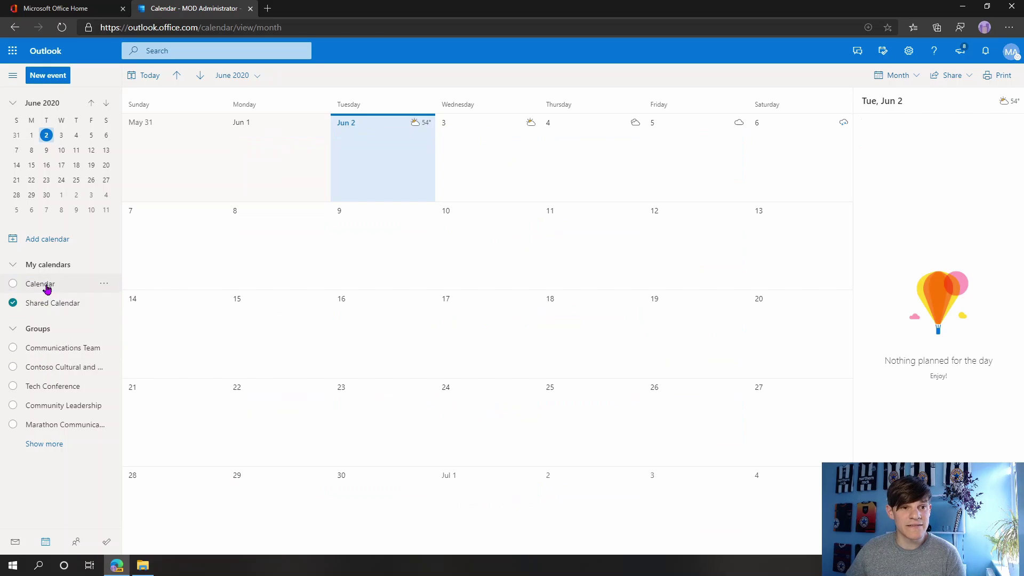
Open the Shared calendars settings and try to choose Shared Calendar for sharing with other people
click(904, 55)
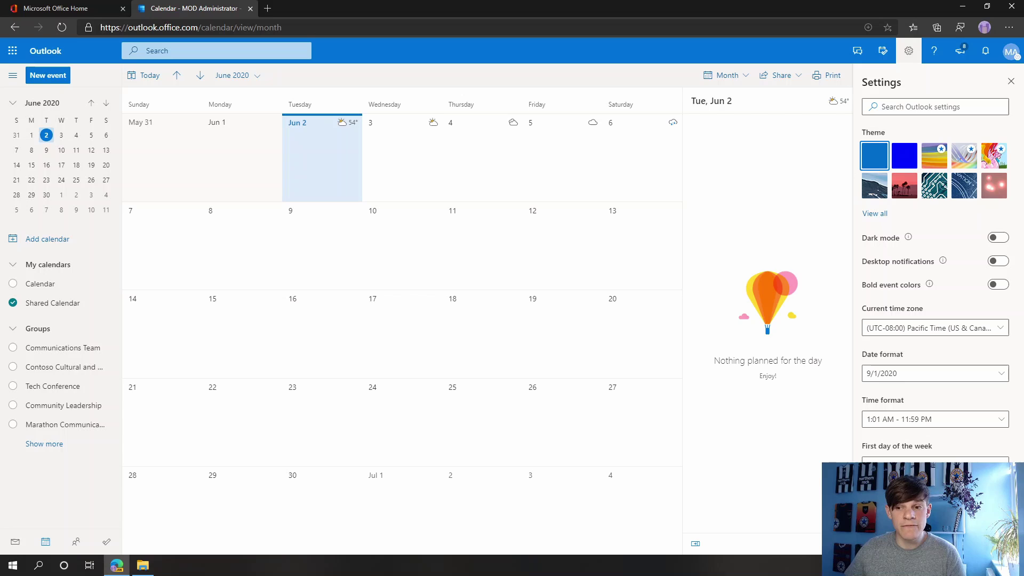
click(907, 542)
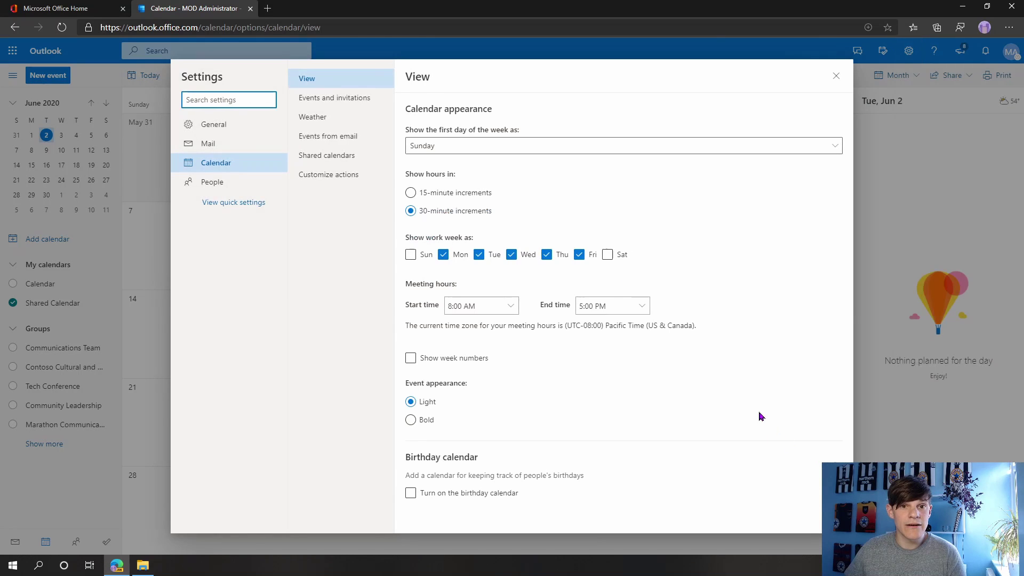
click(218, 169)
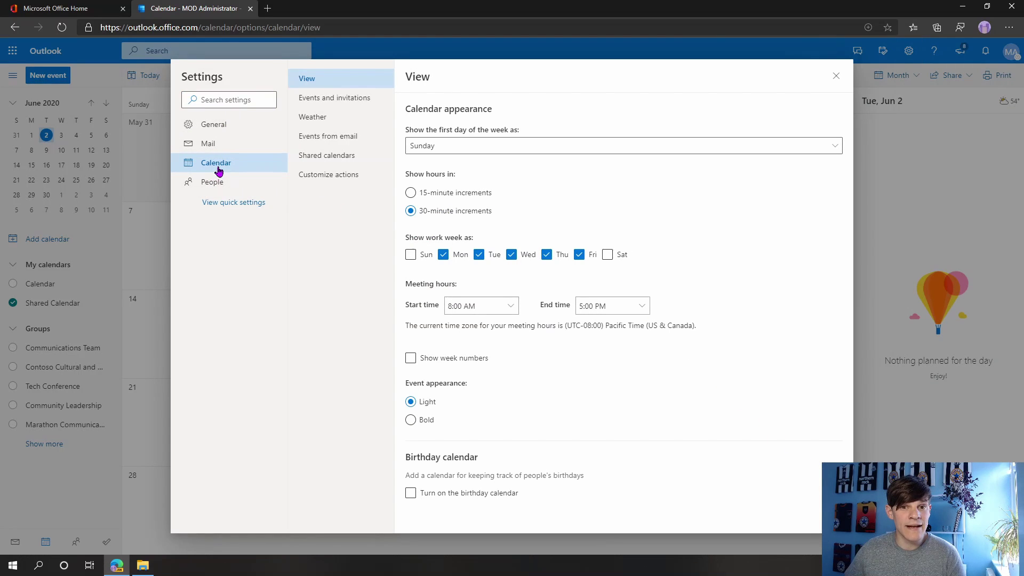
click(333, 156)
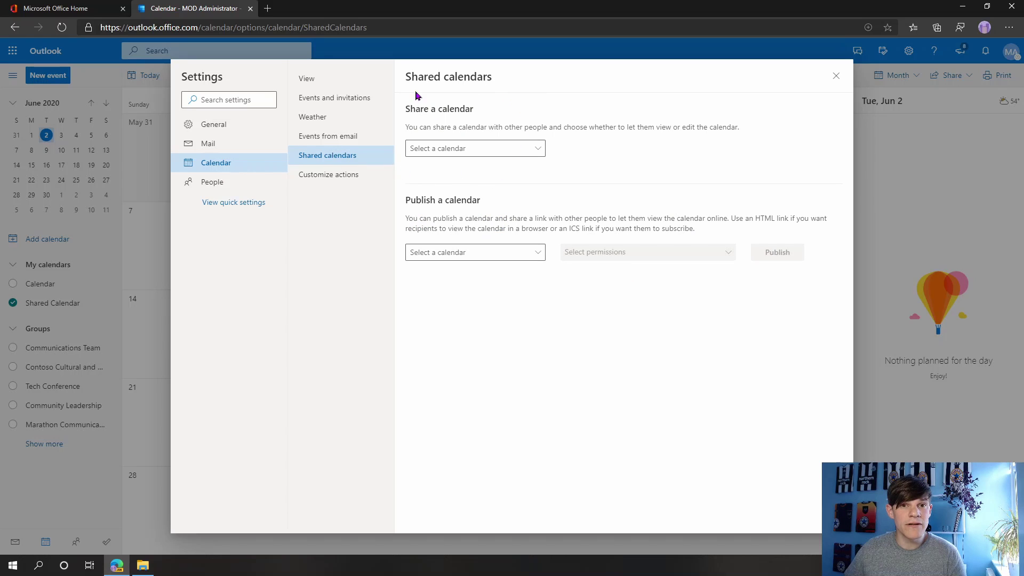
click(469, 153)
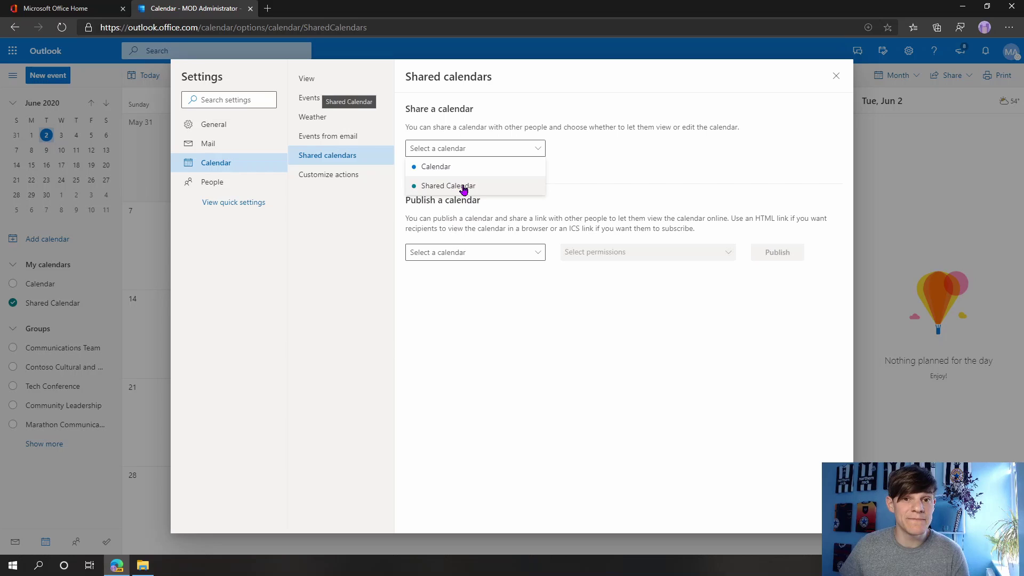
click(459, 188)
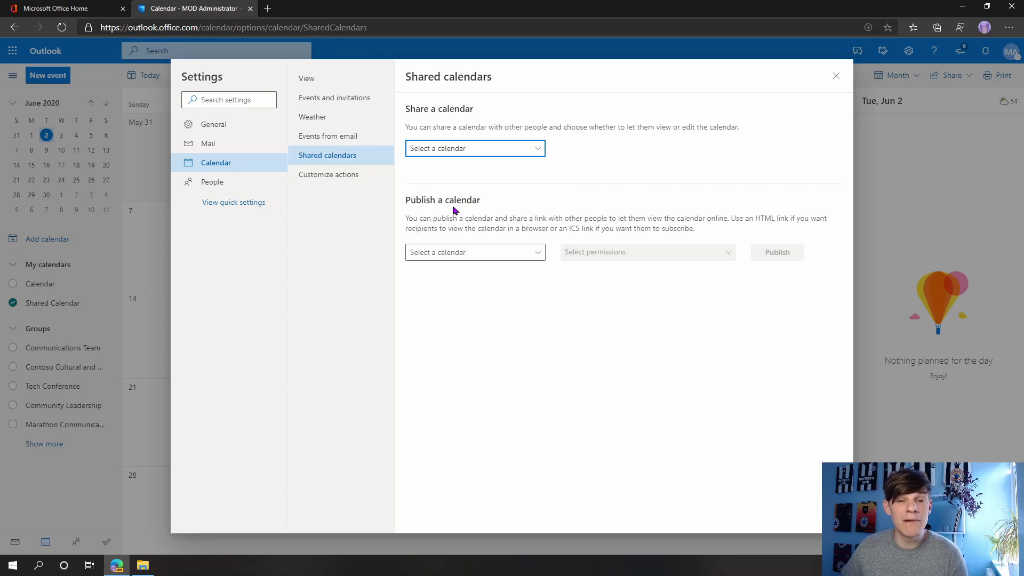
Publish Shared Calendar with the Can view all details permission
click(472, 252)
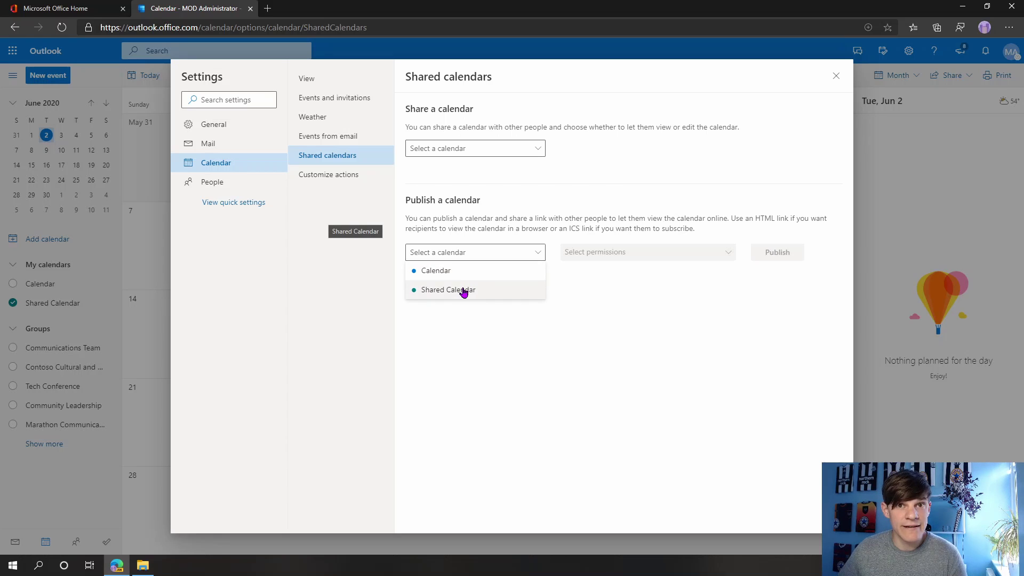
click(463, 291)
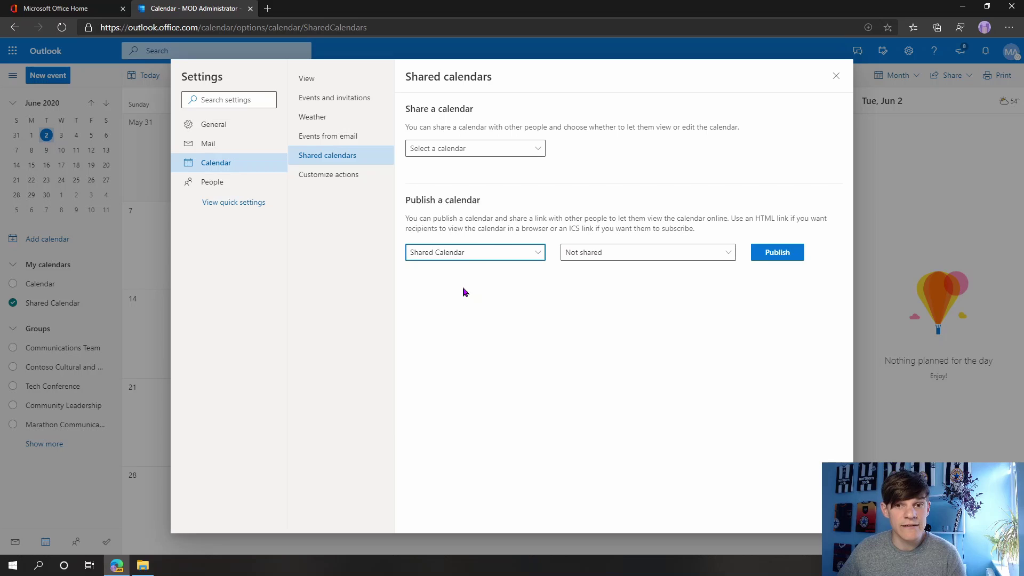
click(617, 255)
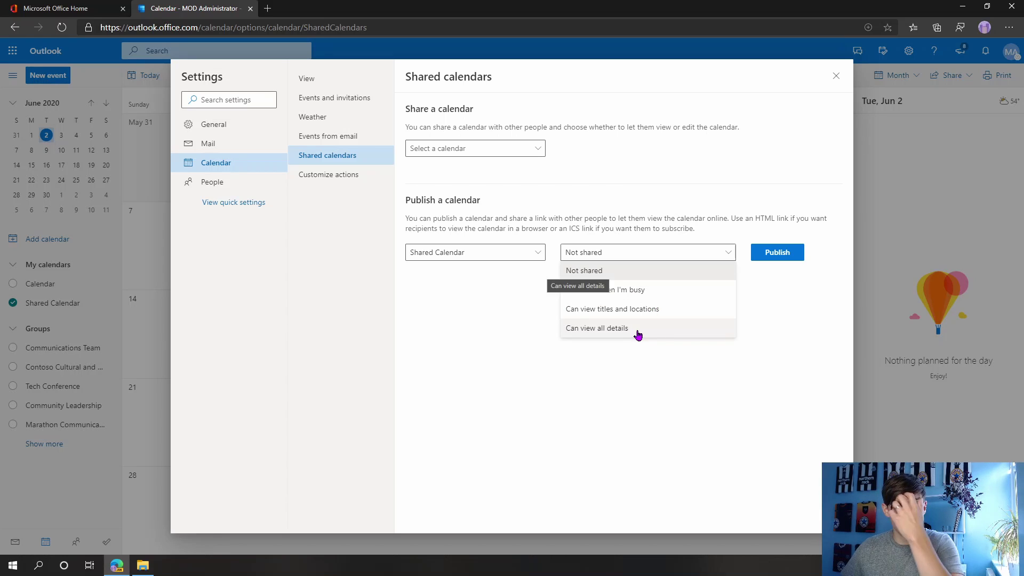
click(638, 334)
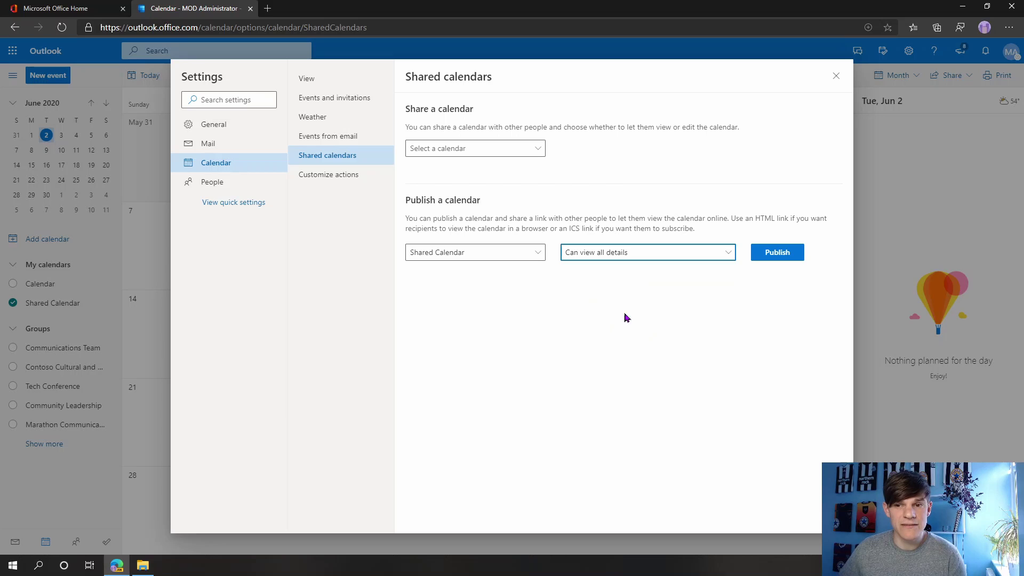
click(775, 258)
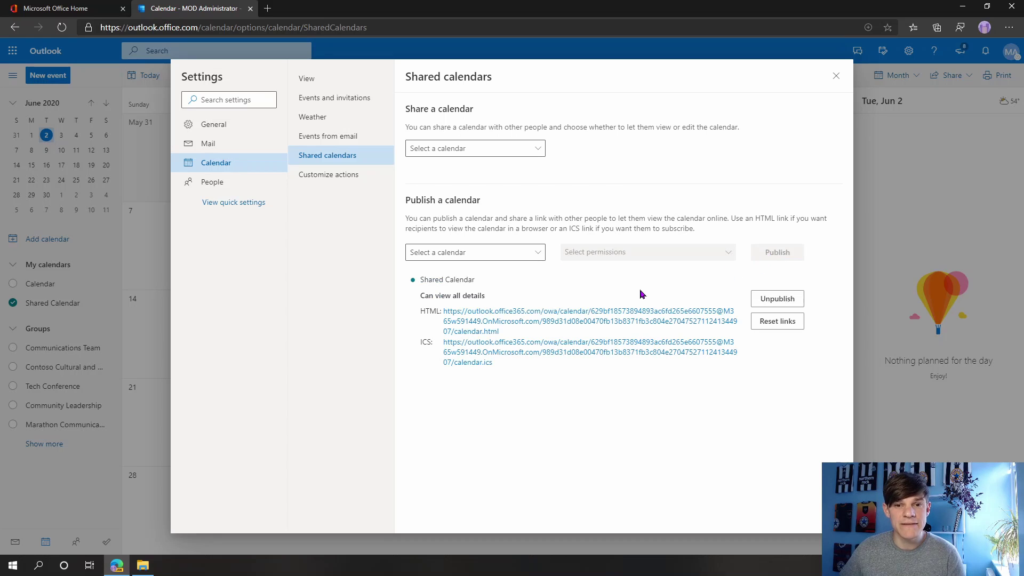
Copy the HTML link of the published Shared Calendar and close the settings
right_click(620, 321)
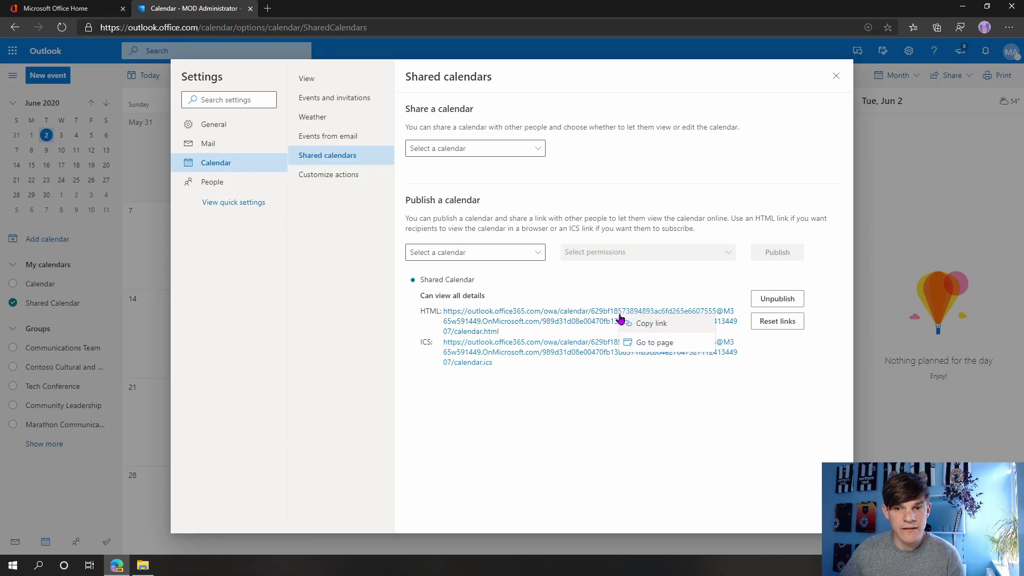
click(652, 324)
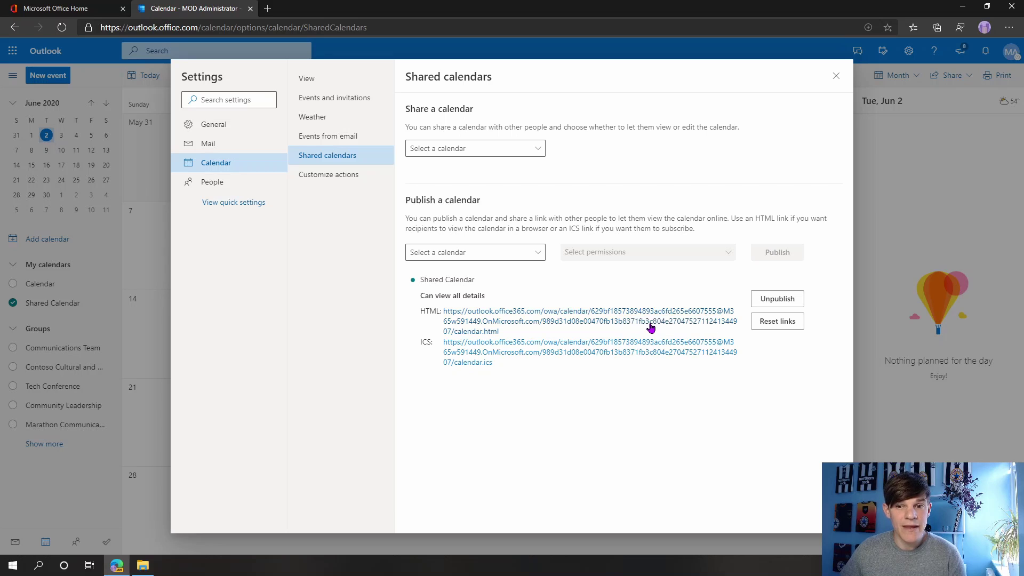
click(835, 77)
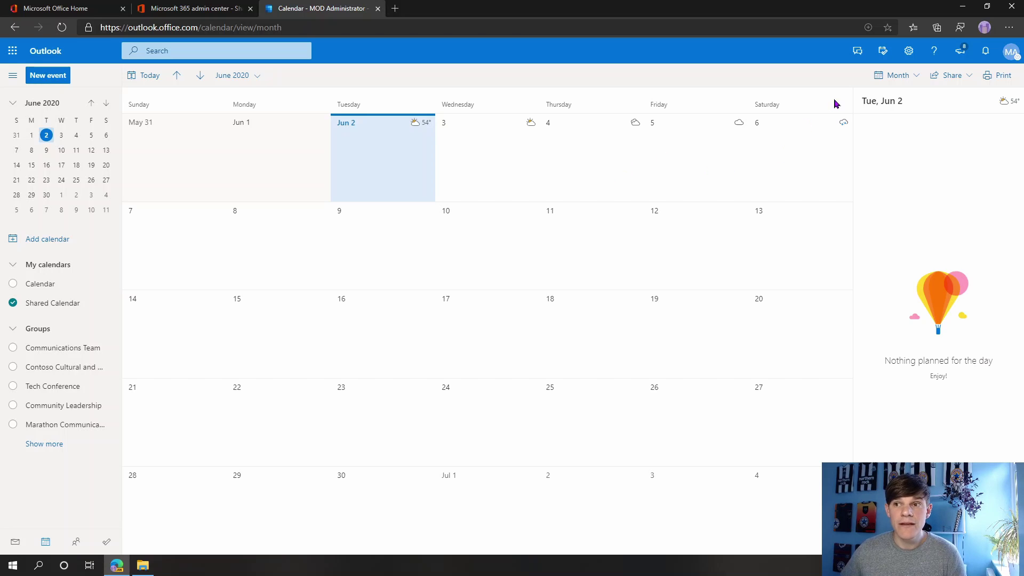
Open the organization-wide calendar's mailbox as another mailbox, pasting in its e-mail address
click(1015, 57)
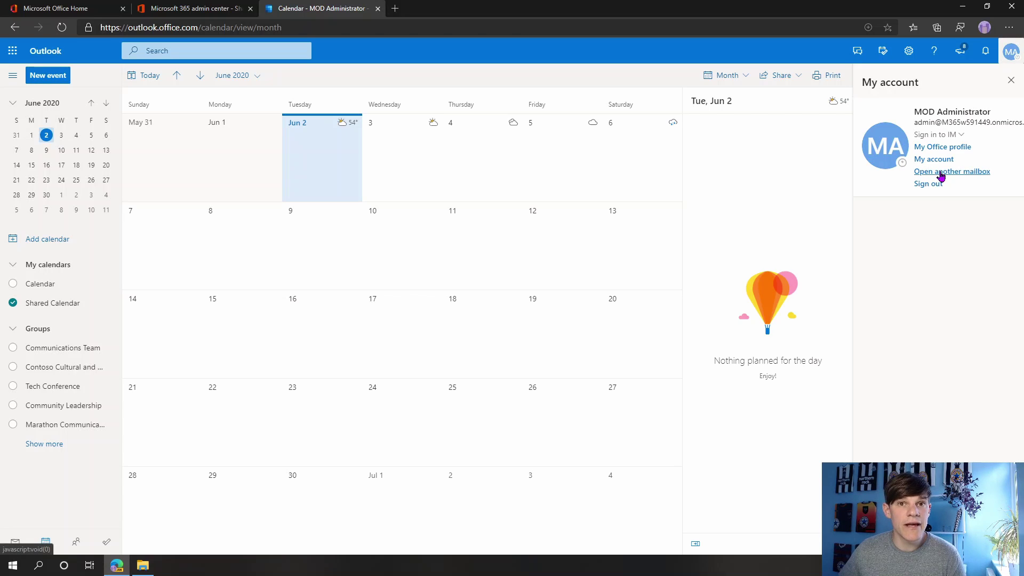
click(941, 176)
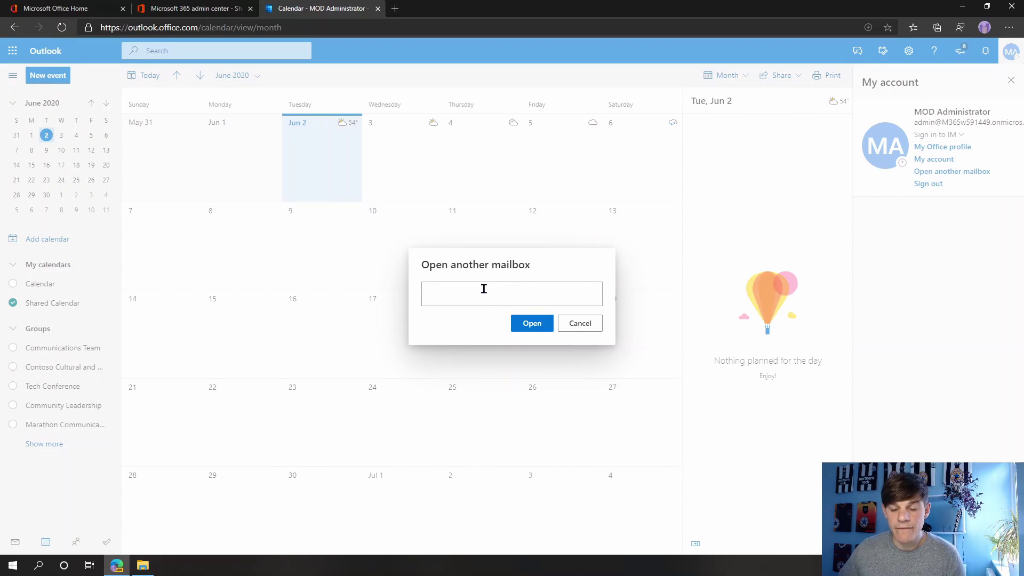
key(ctrl+v)
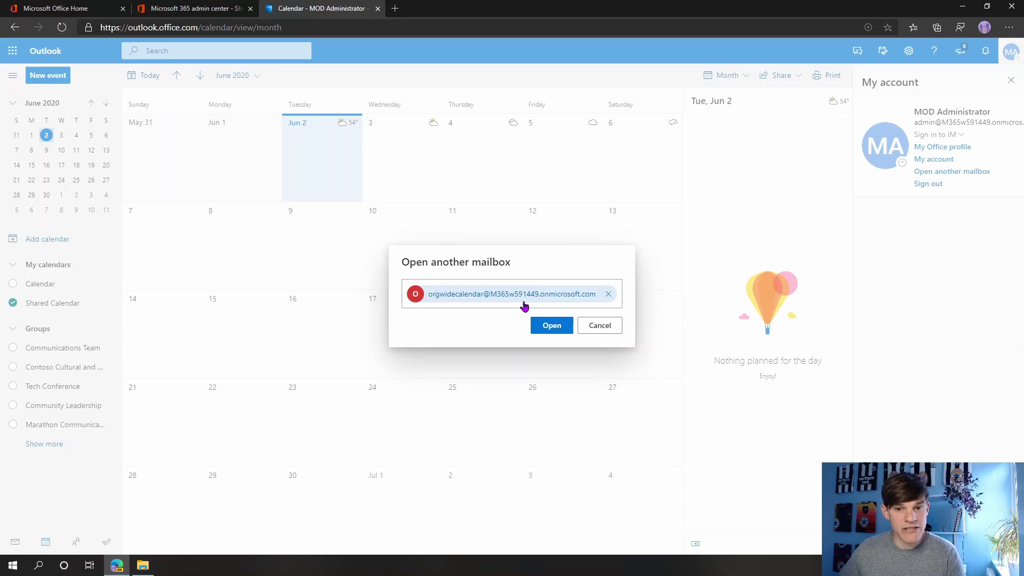
click(546, 326)
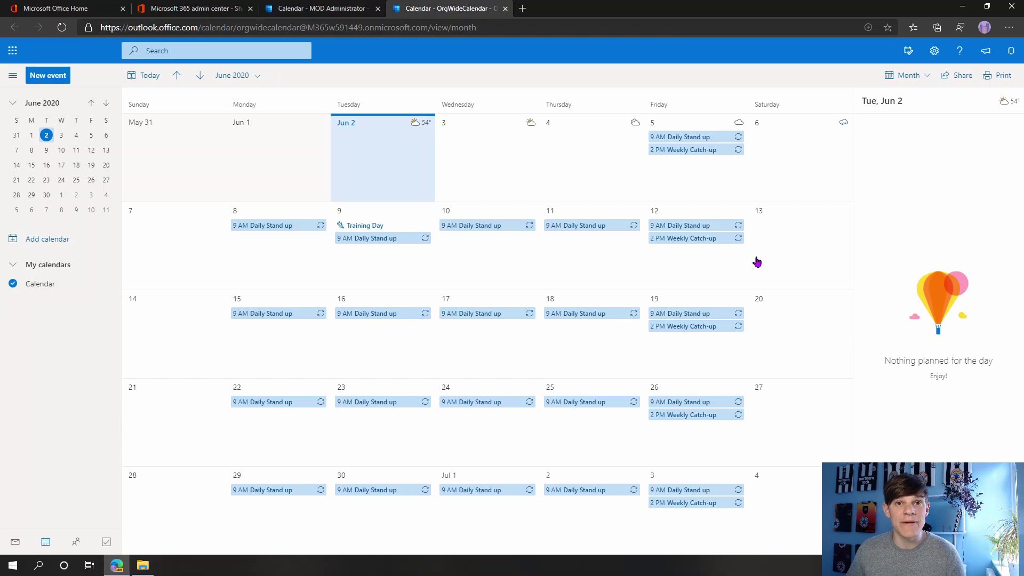
Open the Shared calendars settings for the OrgWideCalendar mailbox
click(935, 53)
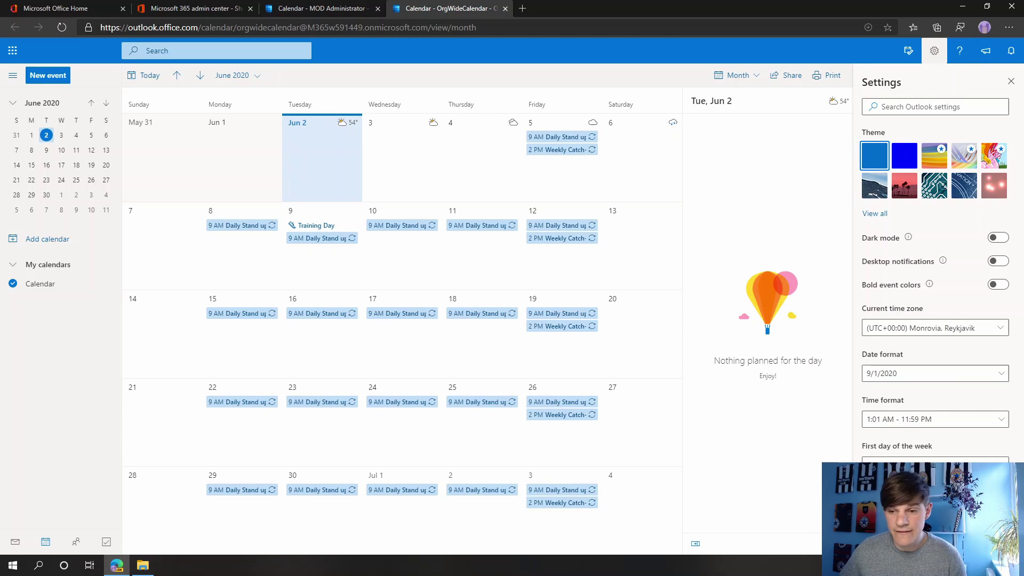
click(907, 538)
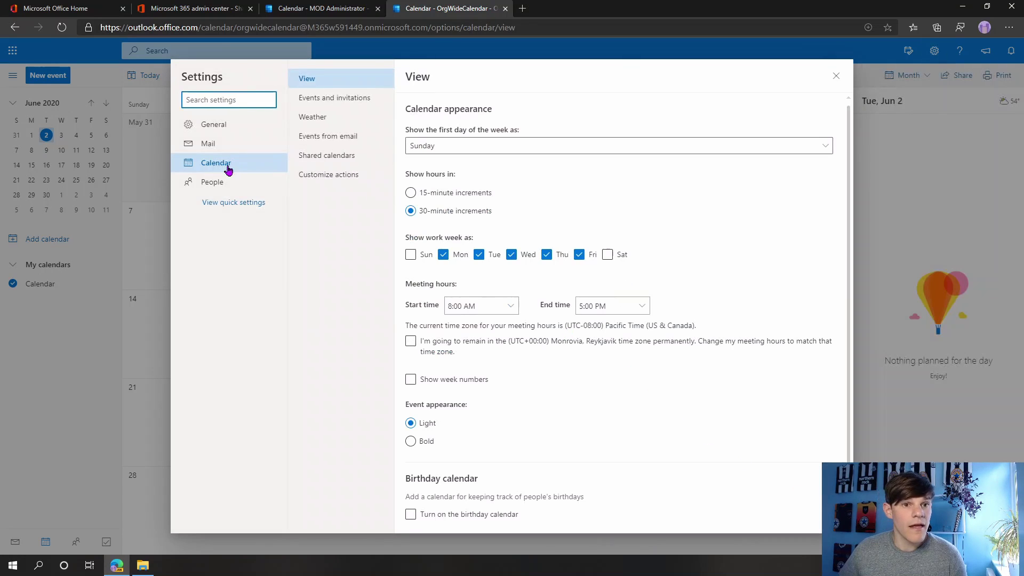
click(325, 160)
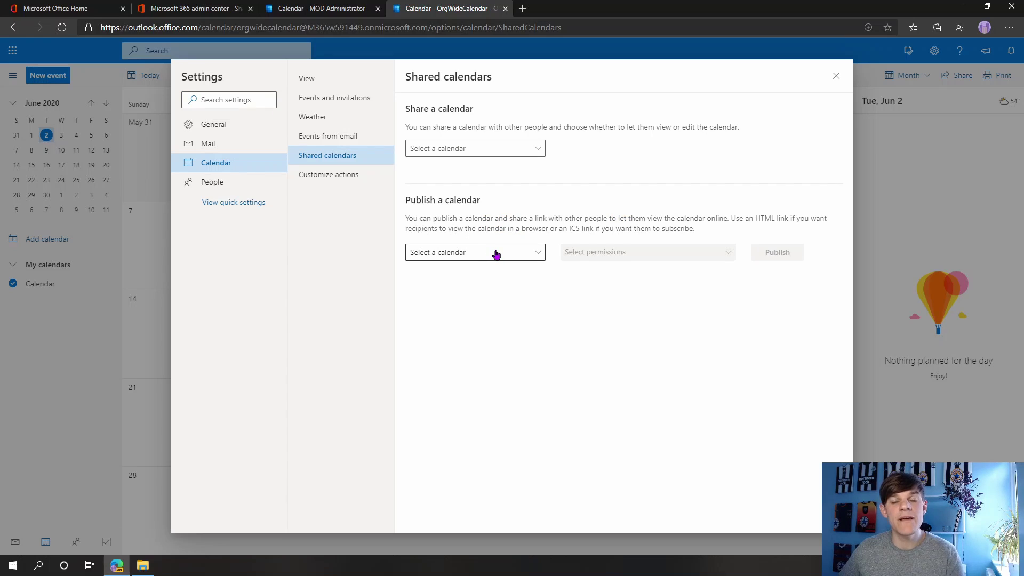
Publish the OrgWideCalendar mailbox's Calendar with the Can view all details permission and copy its HTML link
click(497, 253)
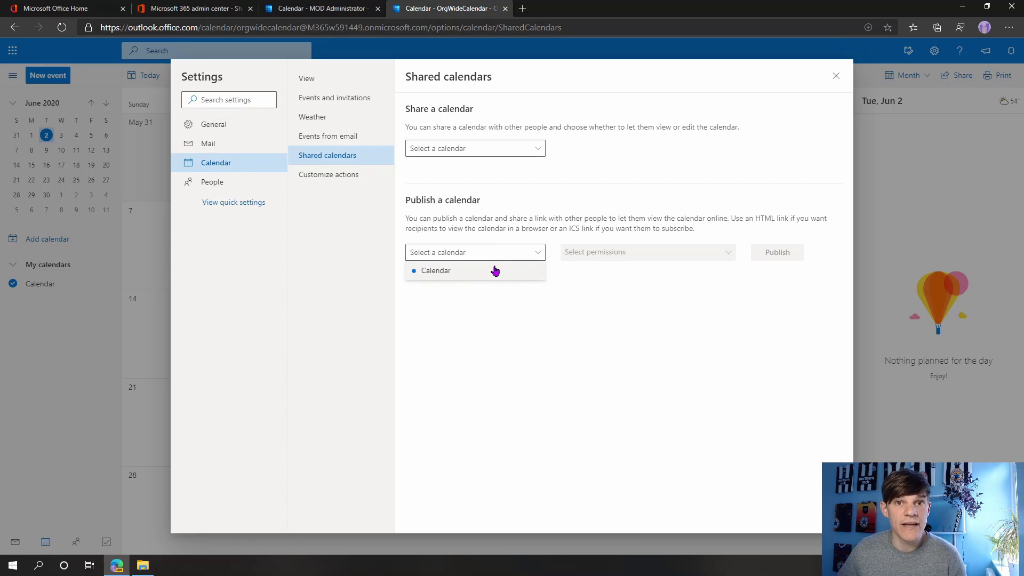
click(495, 271)
click(628, 252)
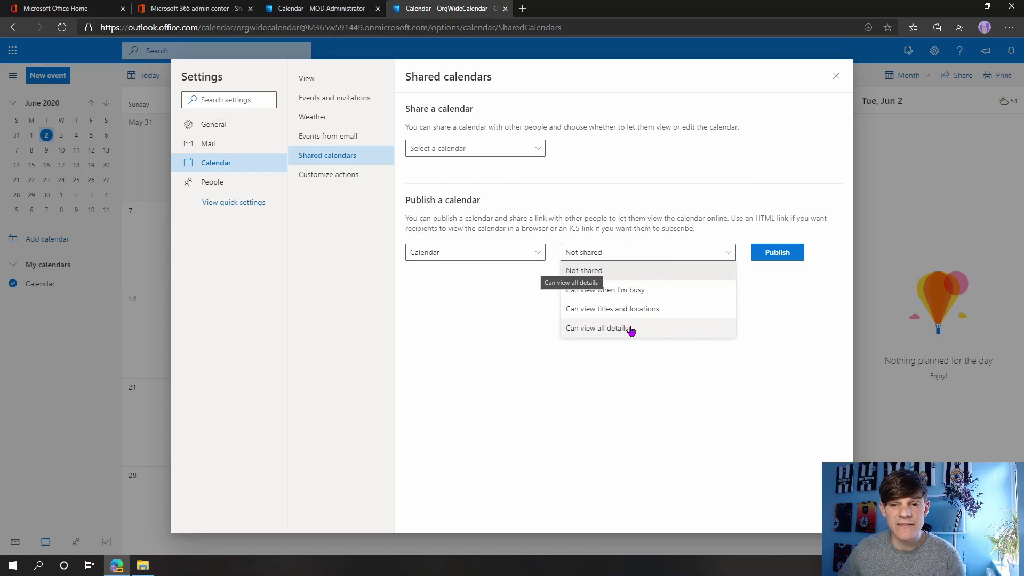
click(631, 329)
click(763, 258)
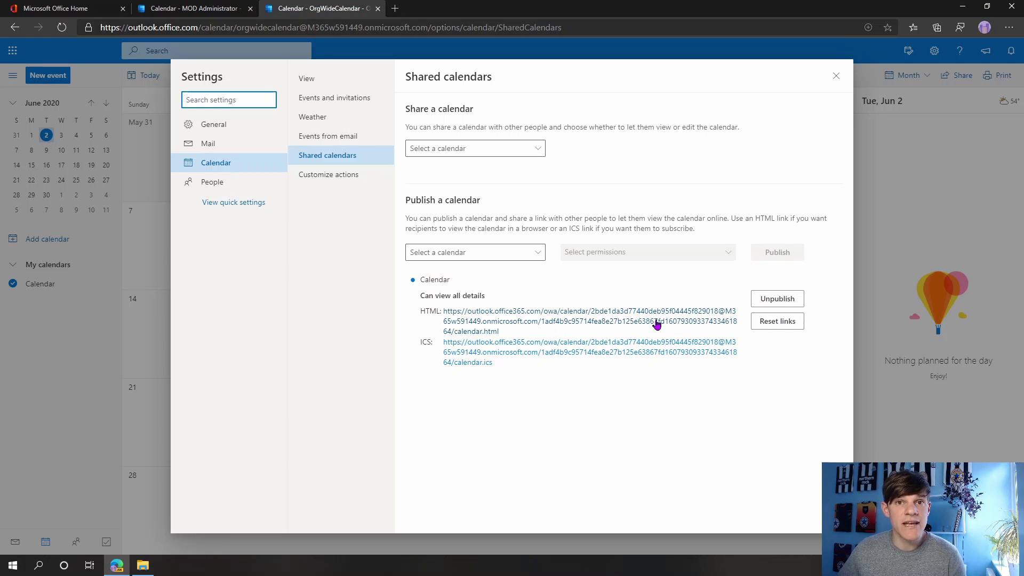
click(656, 324)
click(681, 334)
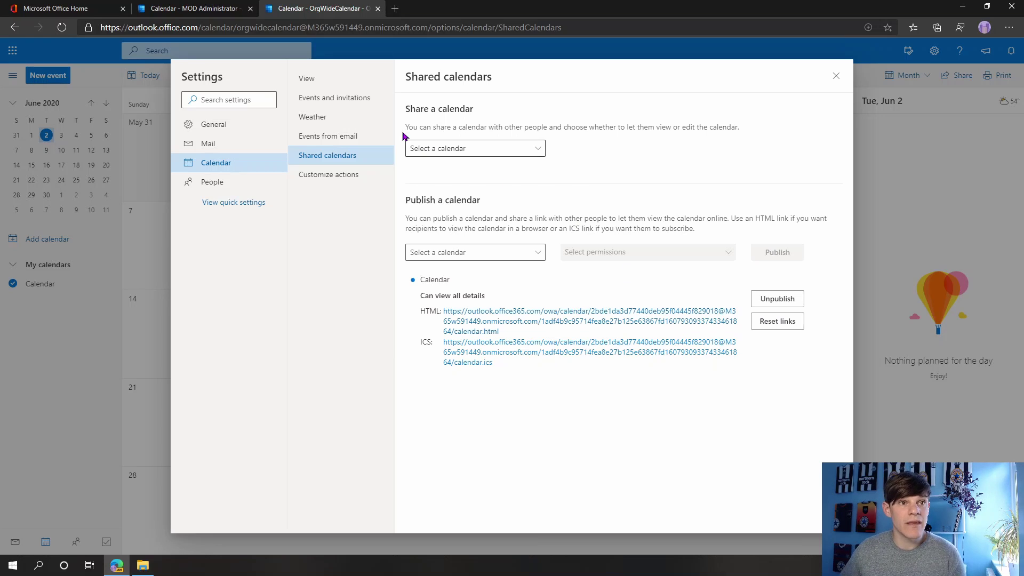
Switch to Microsoft Teams and open the General channel of the Contoso Cultural and Economic Fair team
click(75, 7)
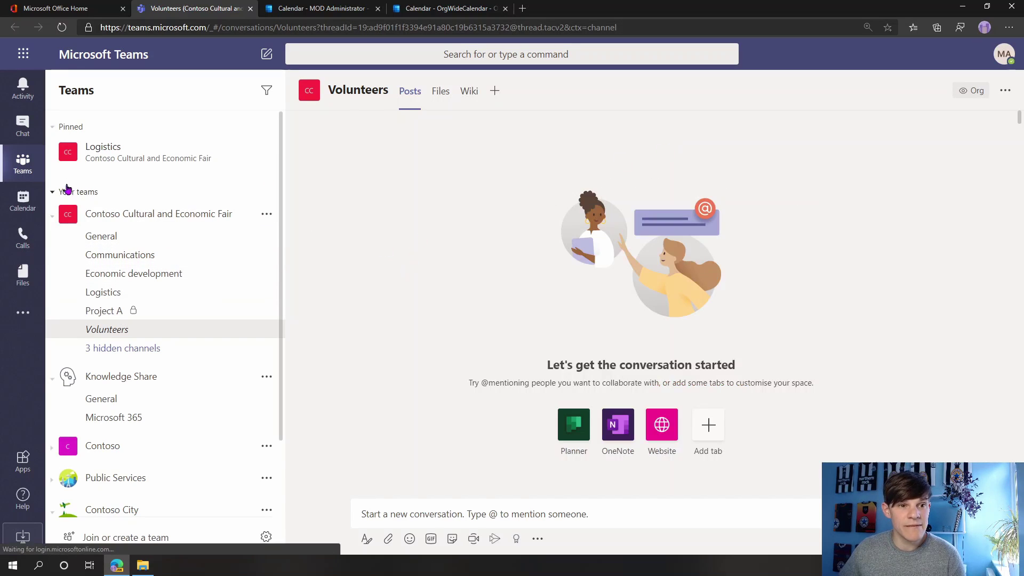
click(58, 131)
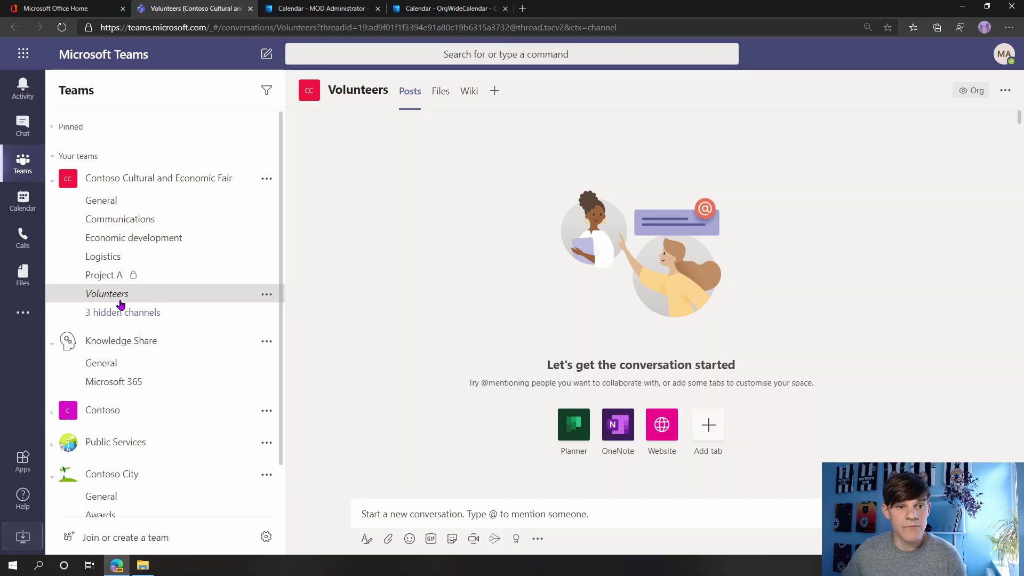
click(169, 204)
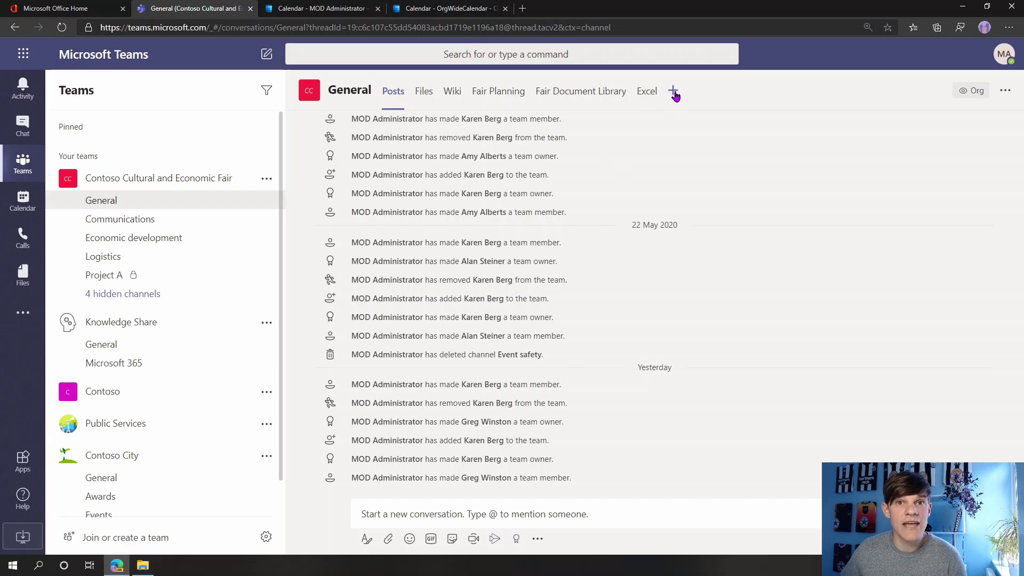
Start a new Website tab in the General channel and name it Org Wide Calendar
click(674, 92)
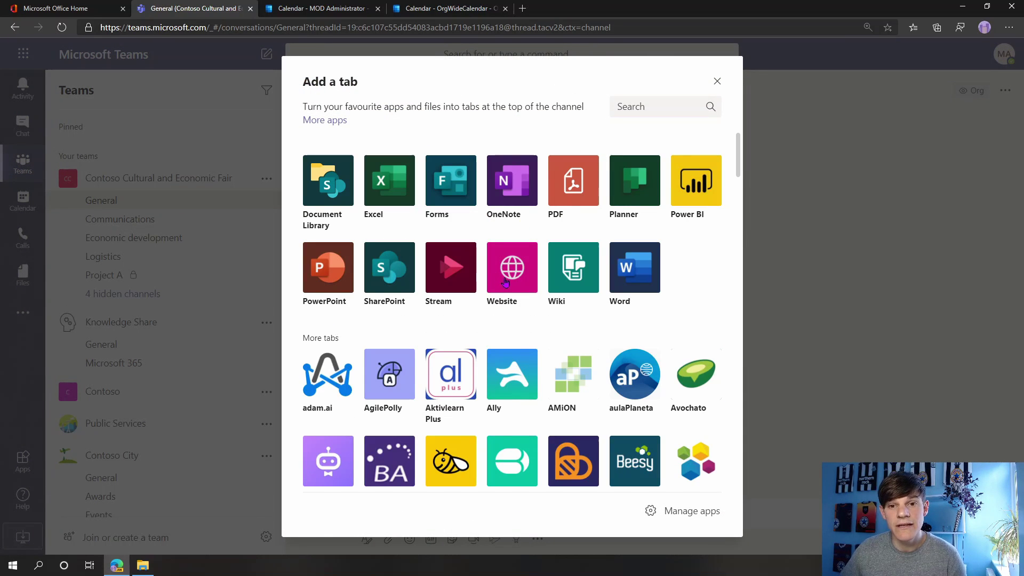
key(Escape)
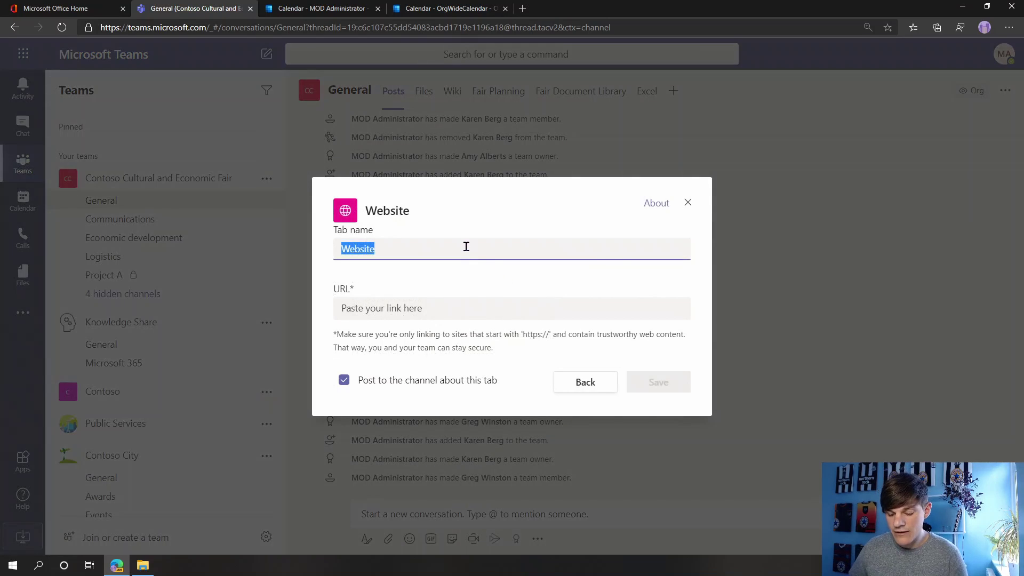
text(Org Wide C)
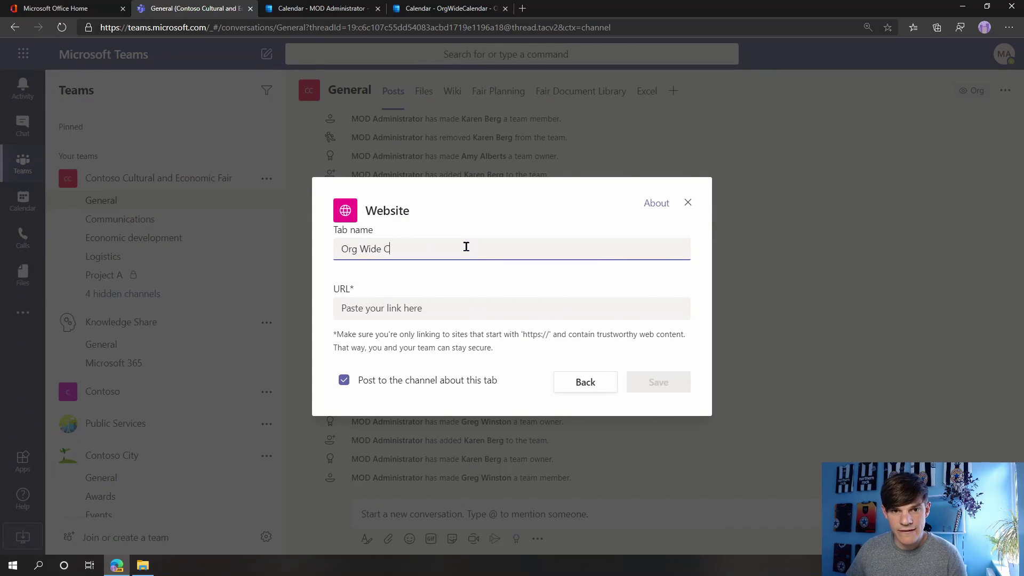
text(alendar)
Paste the published calendar's HTML link as the tab's URL, turn off posting to the channel about it, and save the tab
click(447, 308)
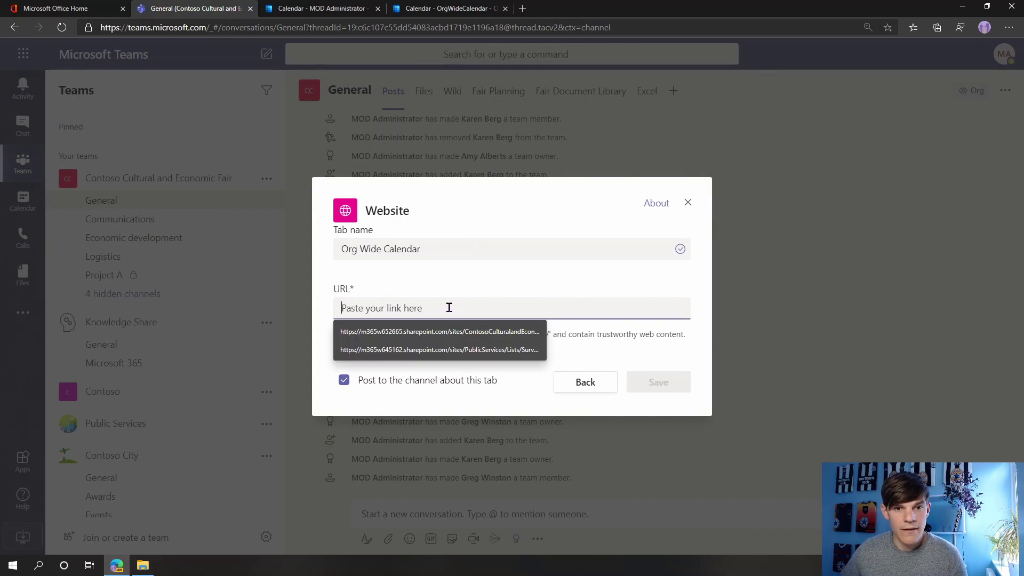
right_click(447, 308)
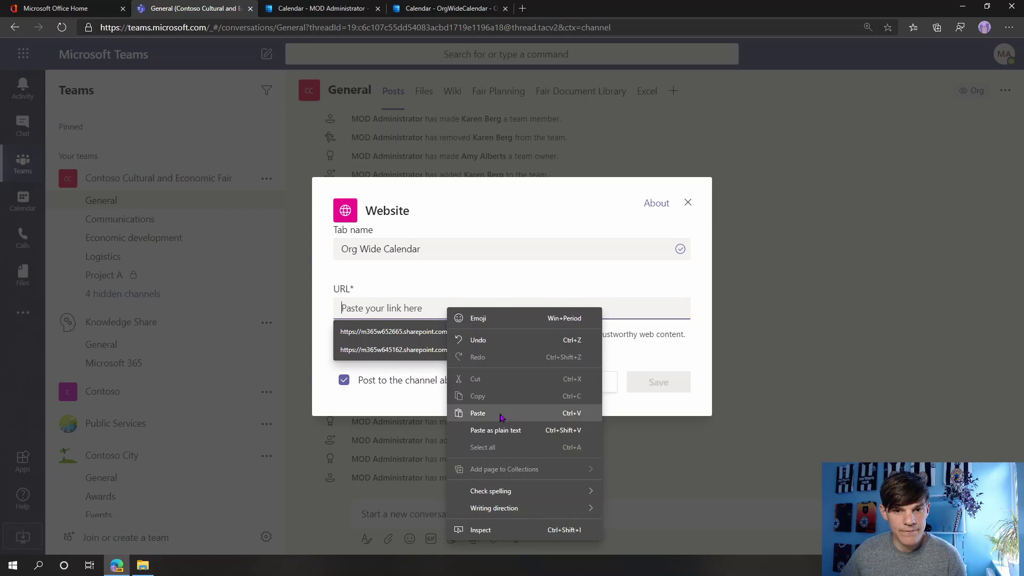
click(476, 414)
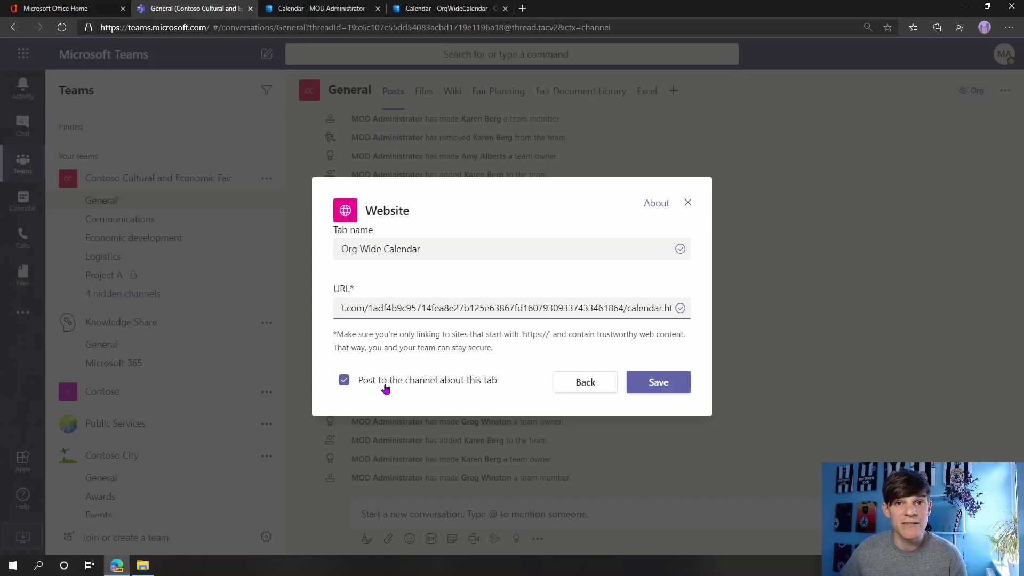
click(386, 389)
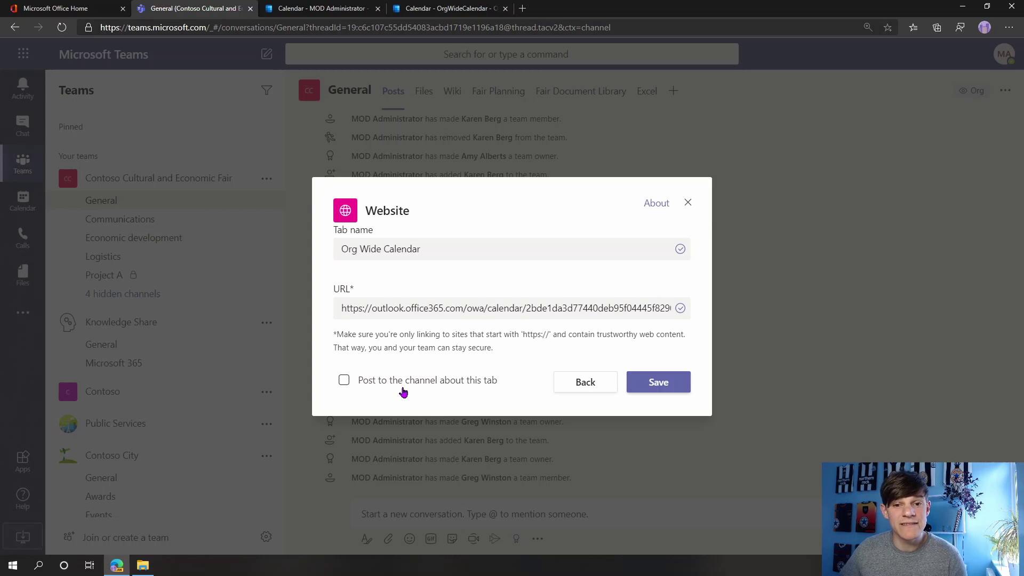
click(671, 392)
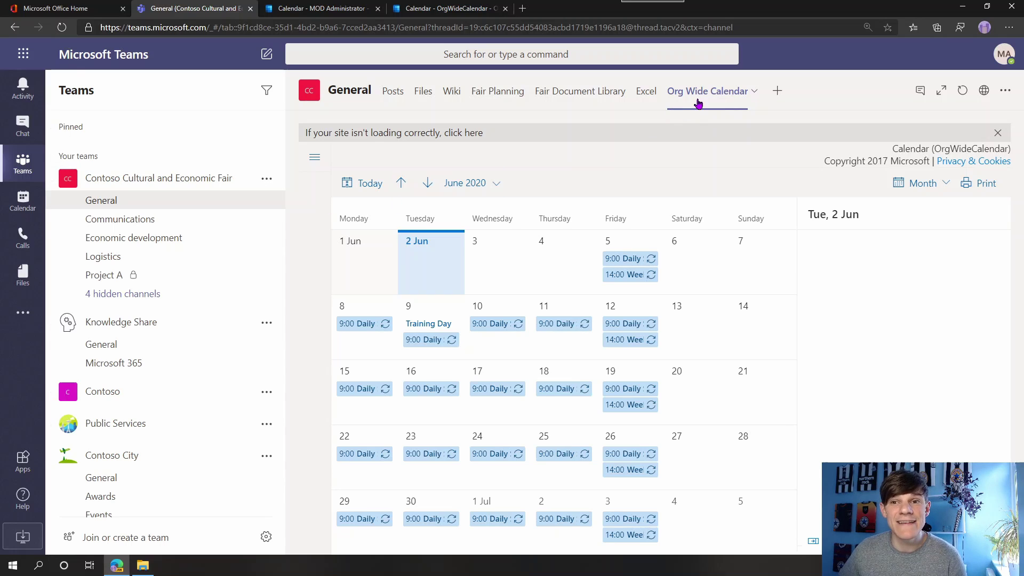
Examine the embedded calendar in the Day and Week views, then return it to the Month view
click(930, 184)
click(930, 211)
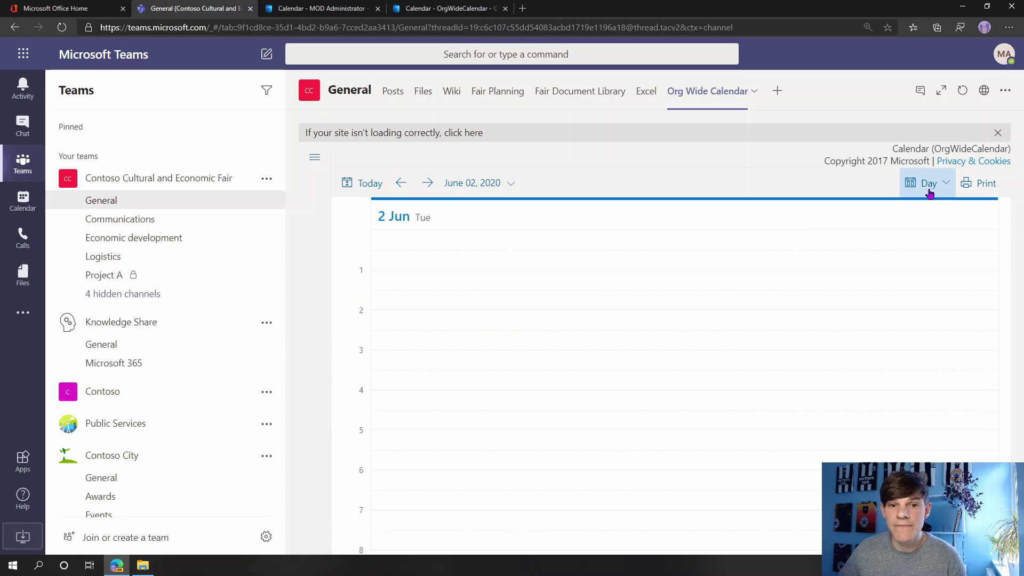
click(928, 187)
click(919, 235)
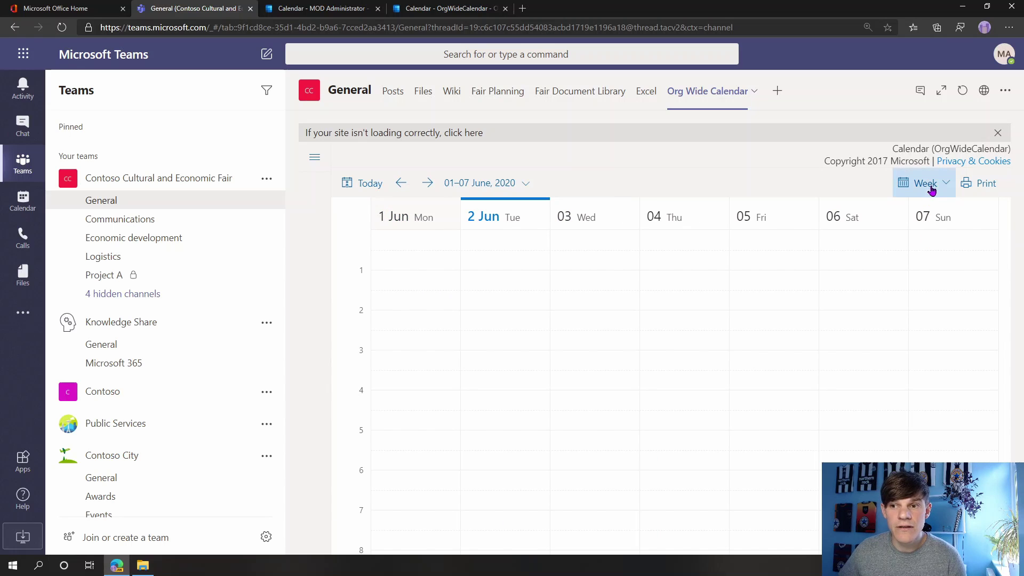
scroll(883, 293, down, 3)
scroll(789, 306, down, 2)
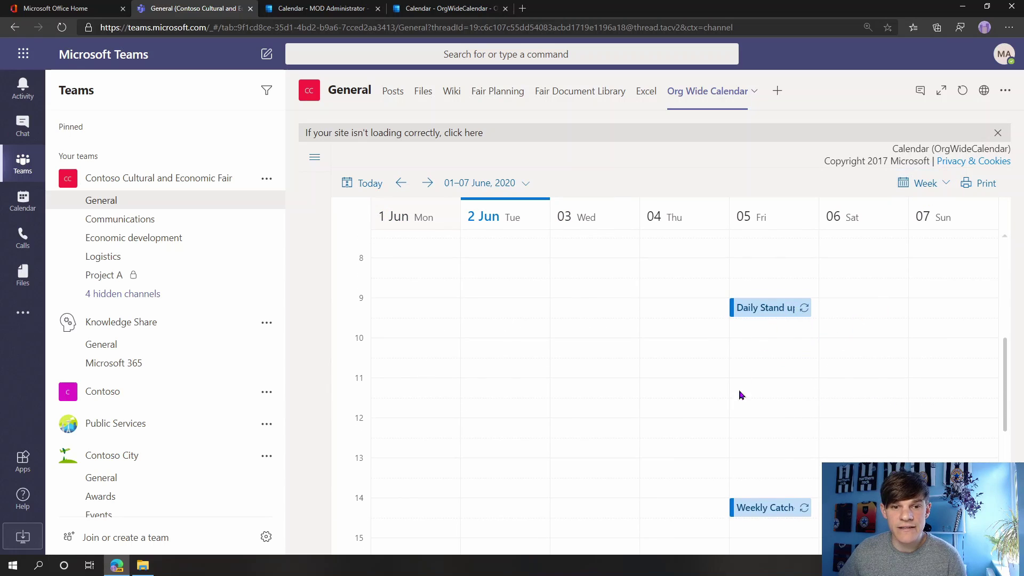
scroll(754, 416, down, 3)
scroll(763, 416, up, 2)
click(919, 186)
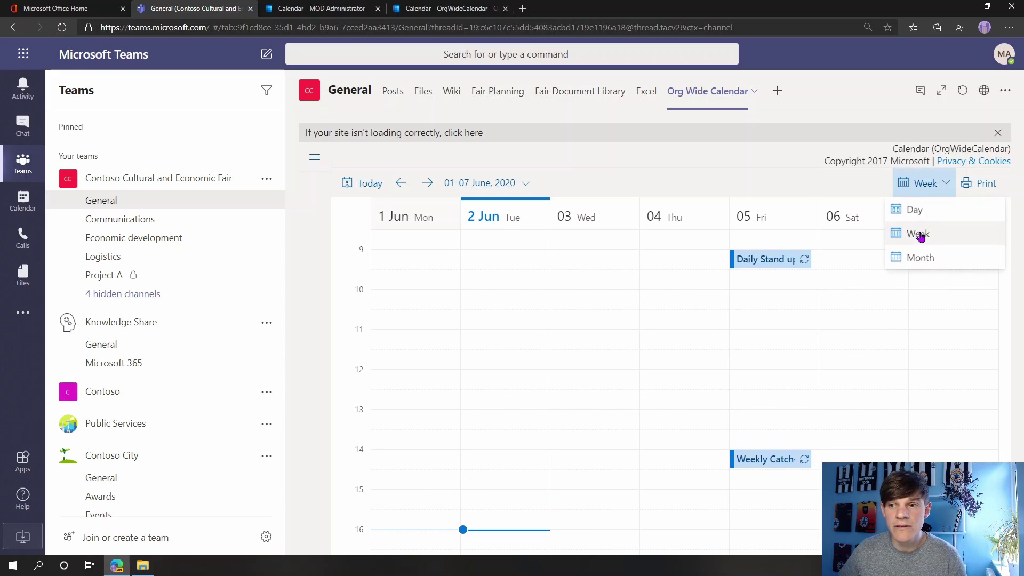
click(919, 262)
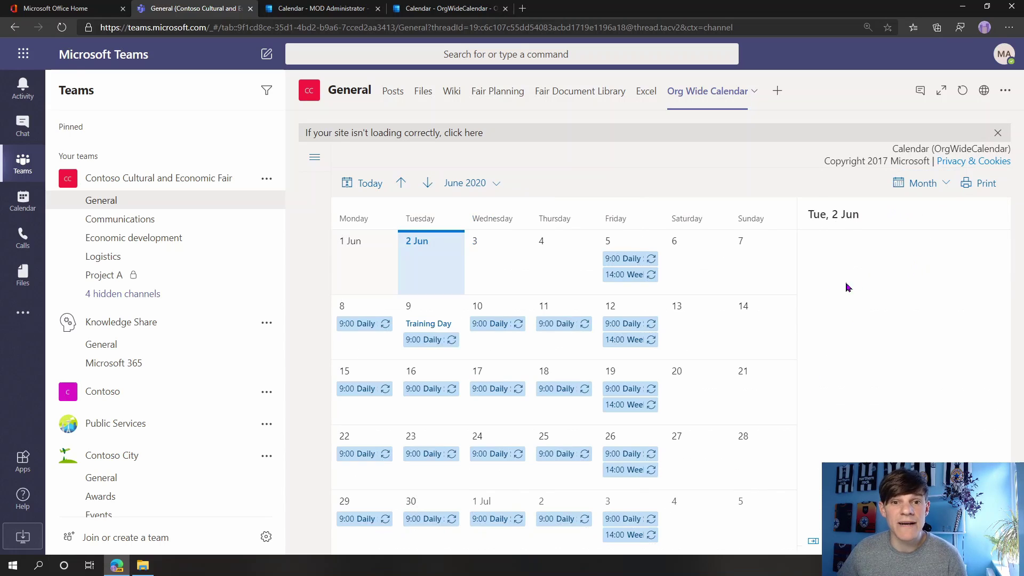
Check the agendas of individual June dates, including 12 and 19 June, and view the details of the 5 June Weekly Catch-up
click(630, 246)
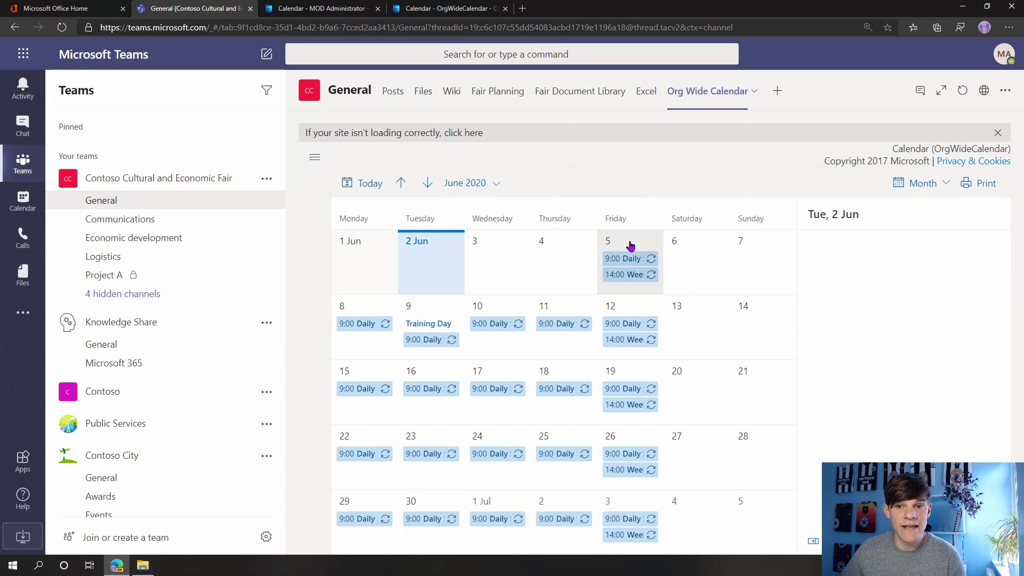
click(641, 309)
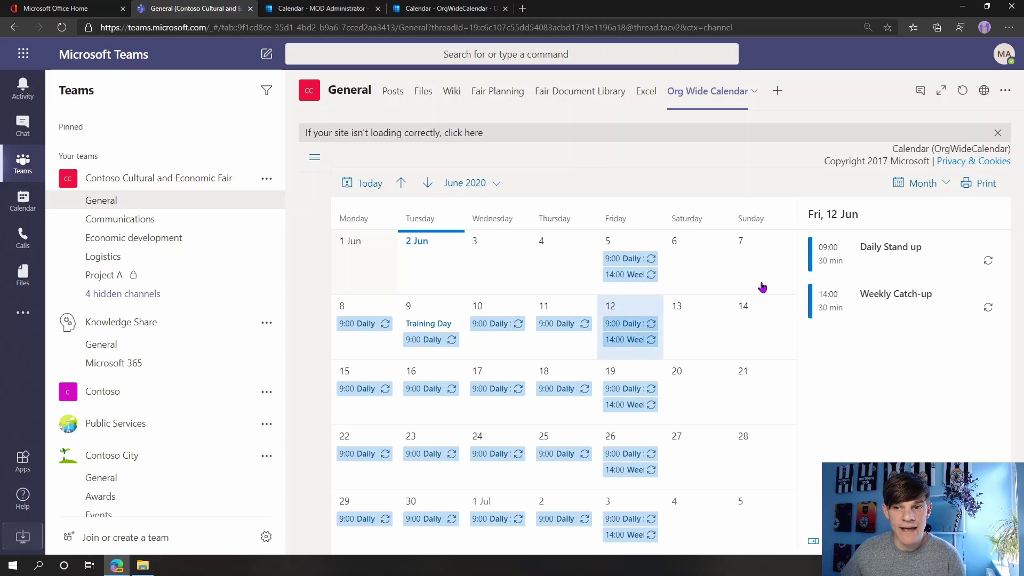
click(643, 374)
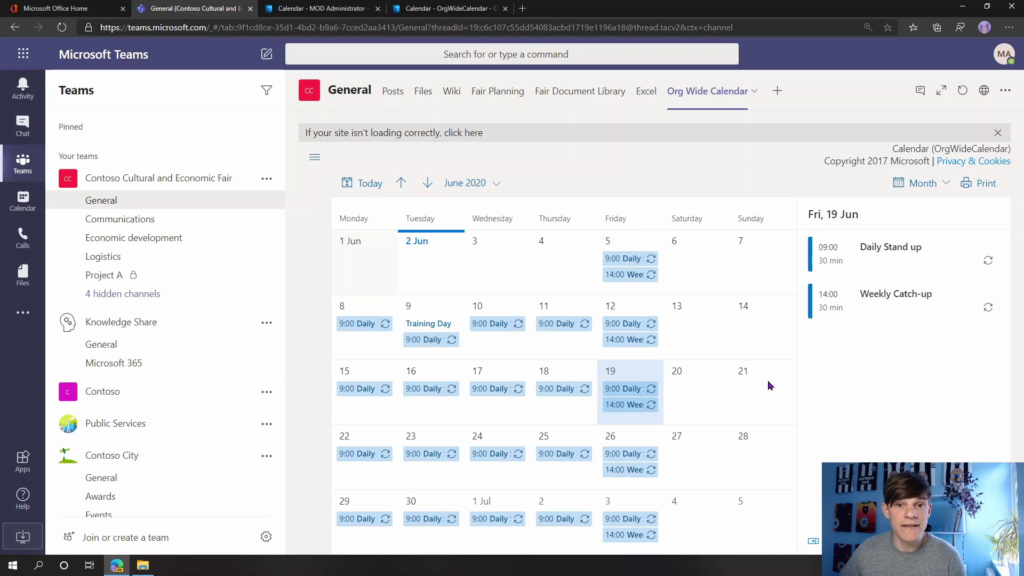
click(515, 349)
click(638, 278)
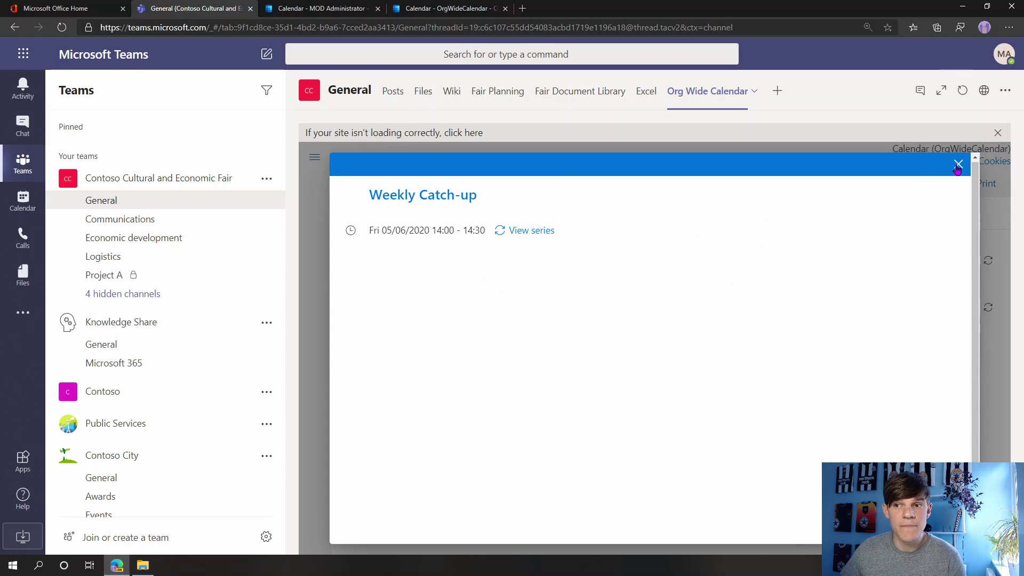
click(958, 165)
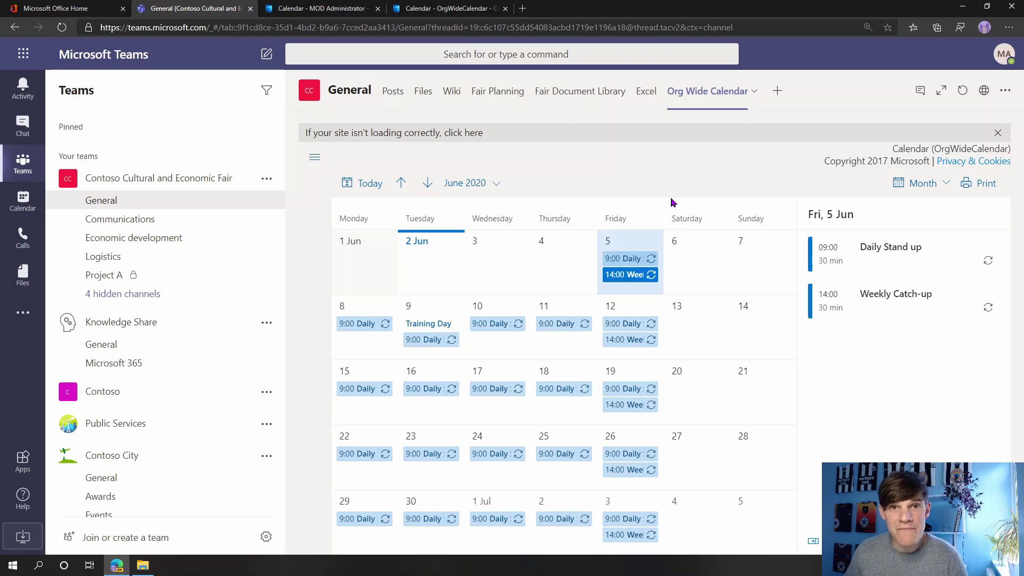